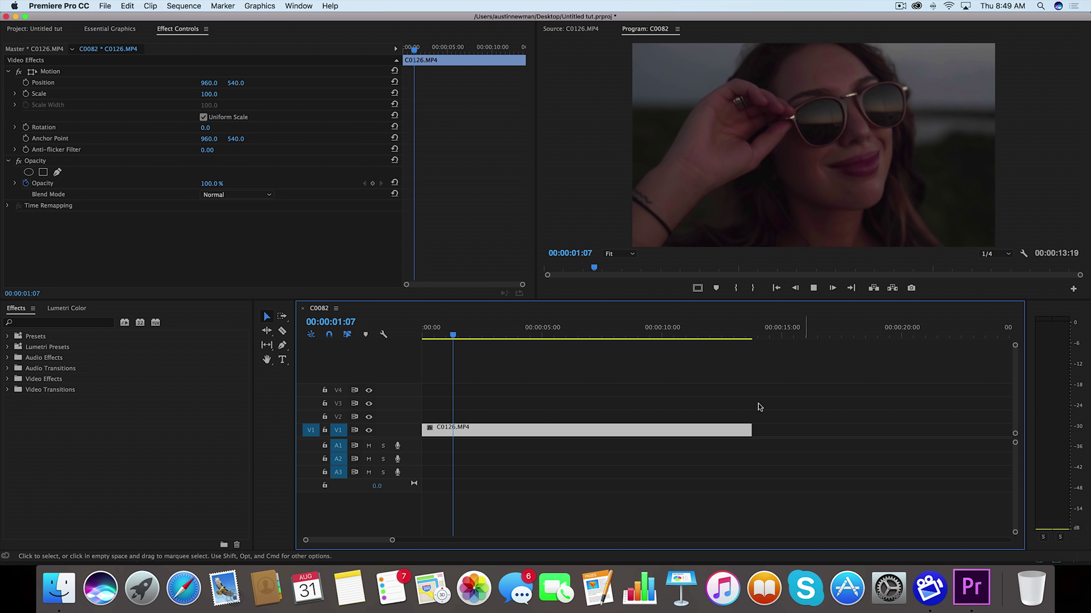
Step: Stop the C0126.MP4 preview and put the playhead back at the sequence start
key(space)
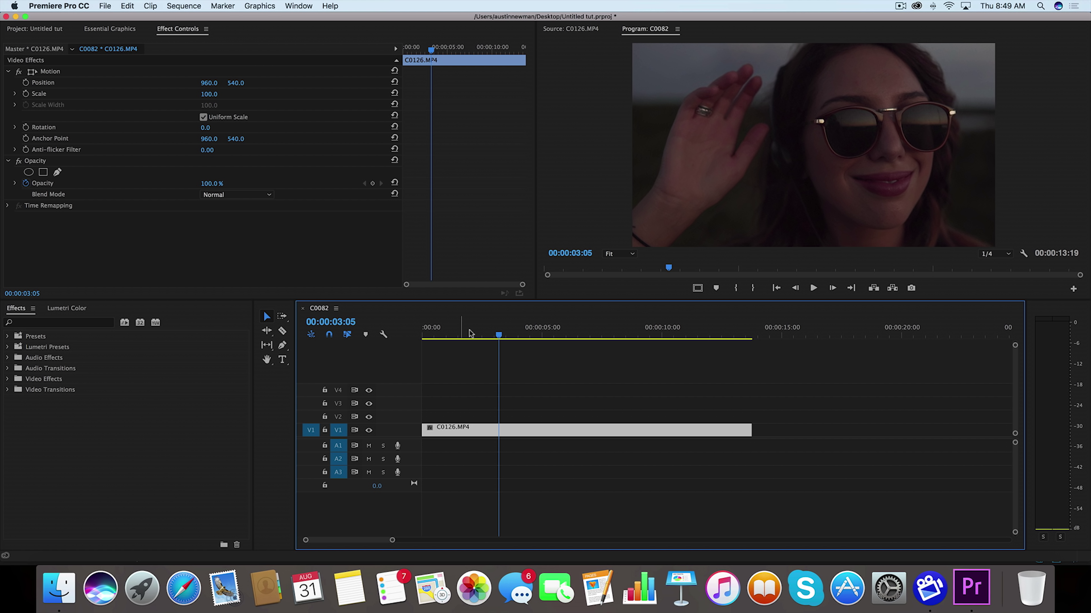
key(Home)
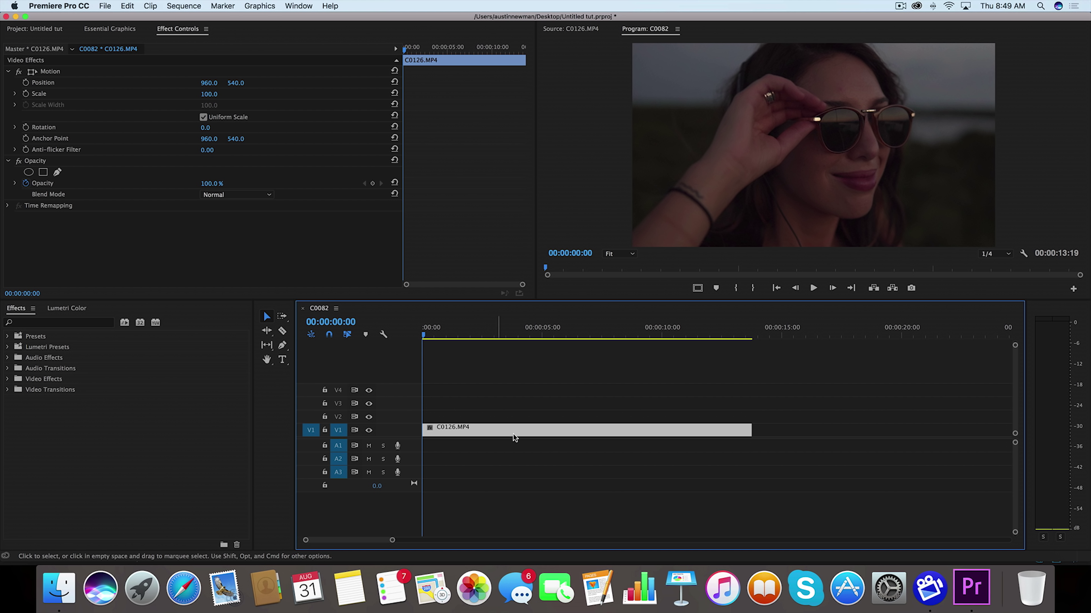
Step: Duplicate C0126.MP4 onto the track above and import the custom RGB Split preset pack
drag(494, 432, 492, 409)
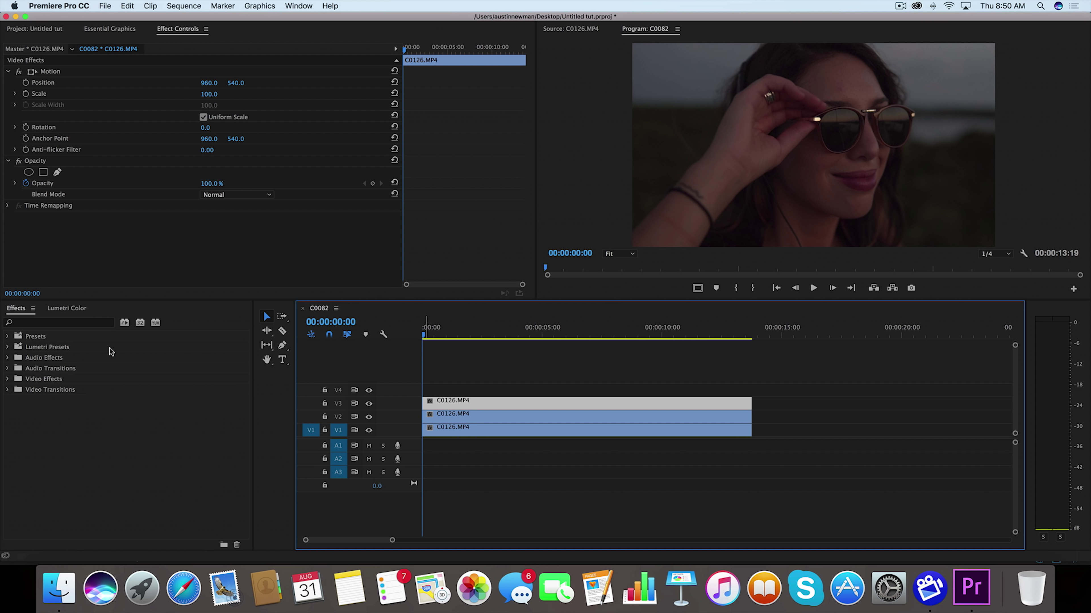
click(8, 336)
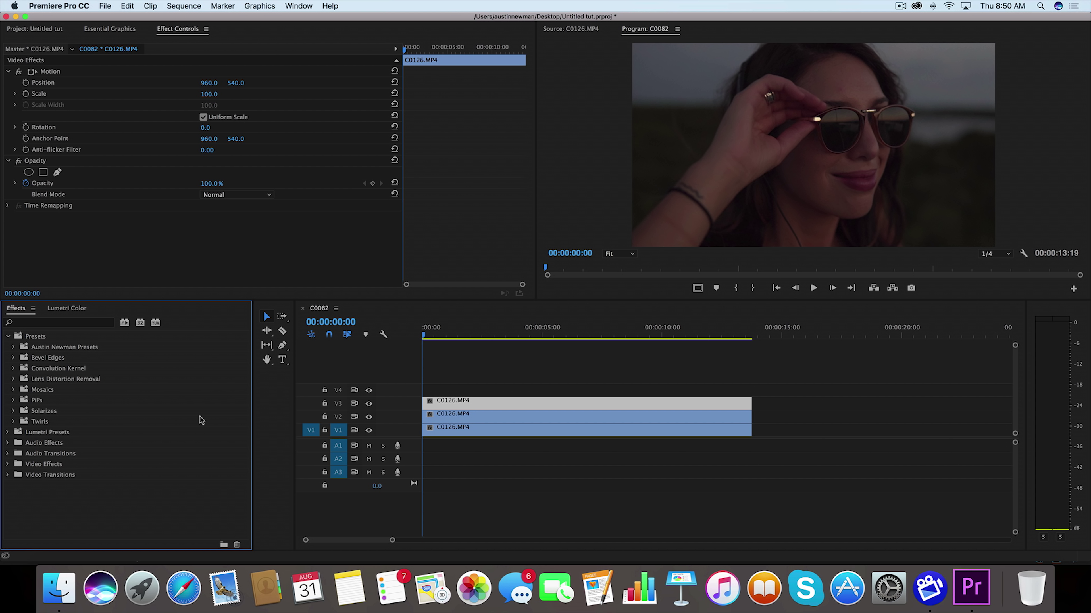
right_click(31, 339)
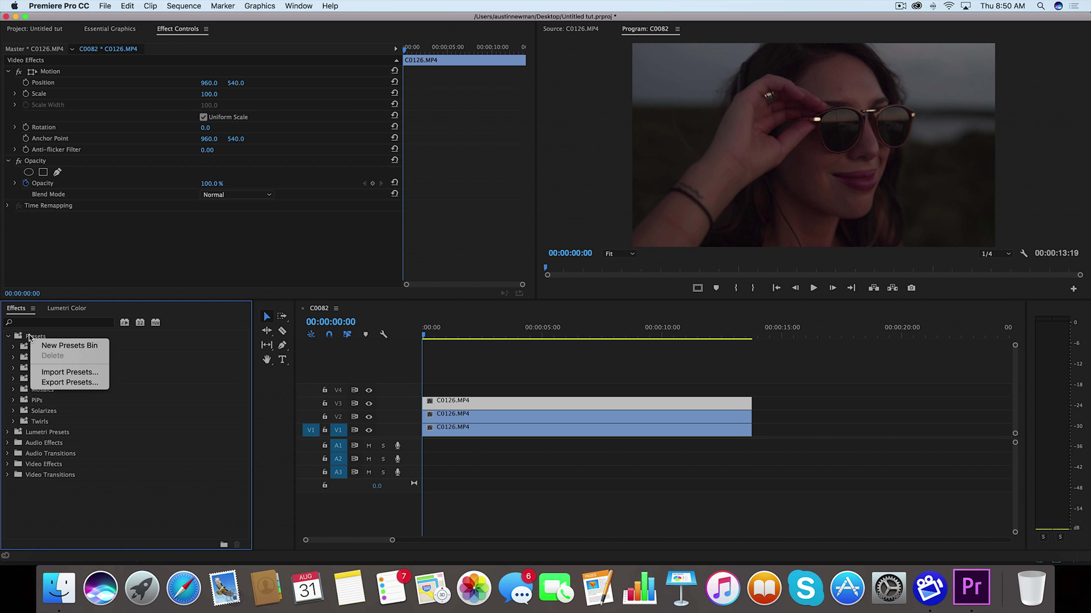
click(80, 373)
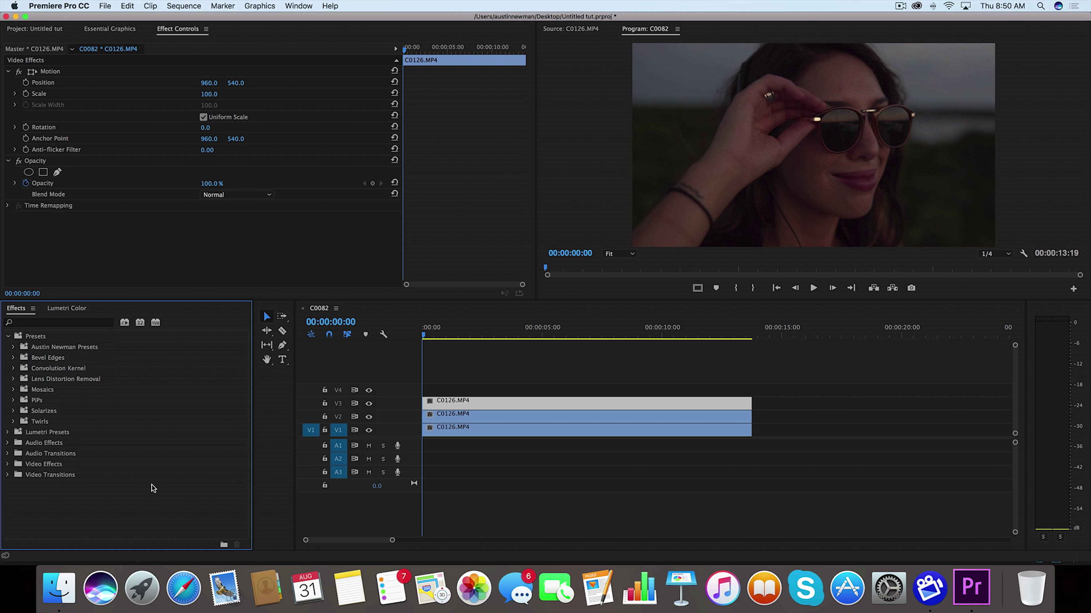
Step: Apply RGB Split bottom/blue to the V1 clip, middle/green to V2, and top/red to V3
click(12, 348)
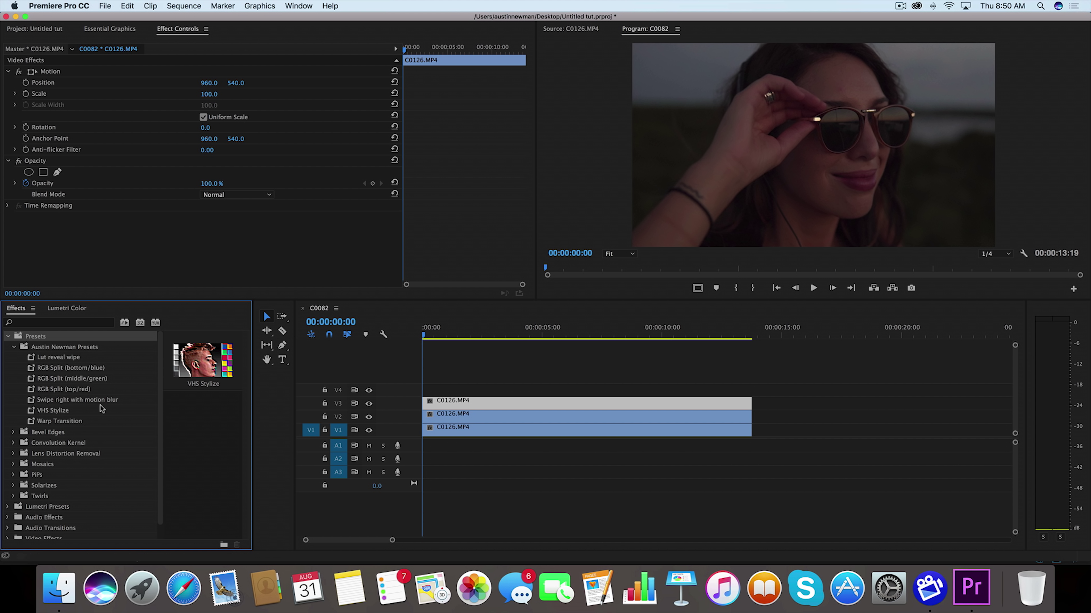
click(31, 370)
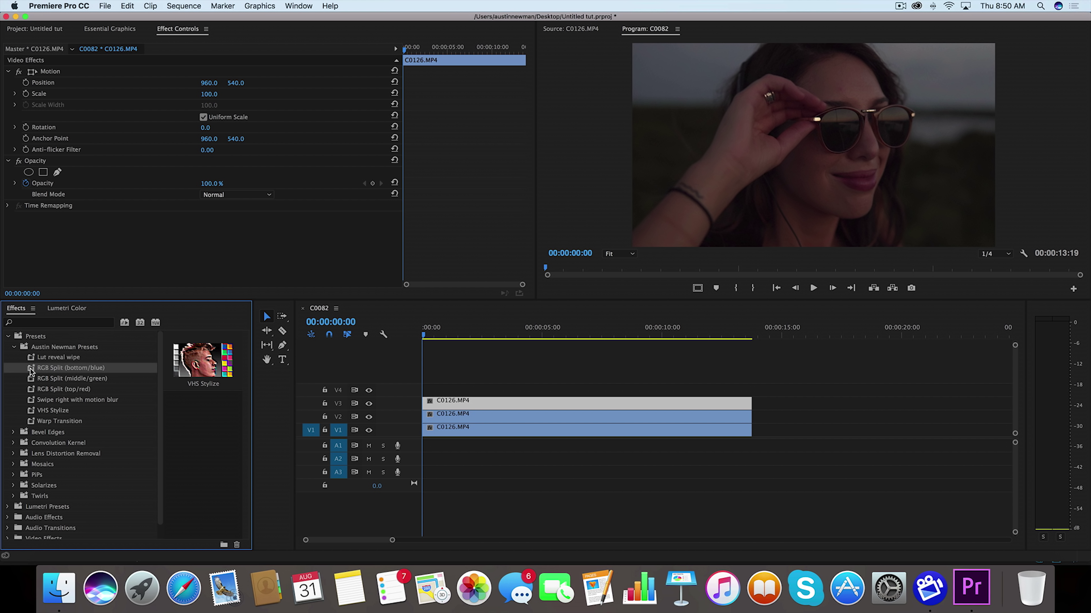
drag(31, 370, 434, 430)
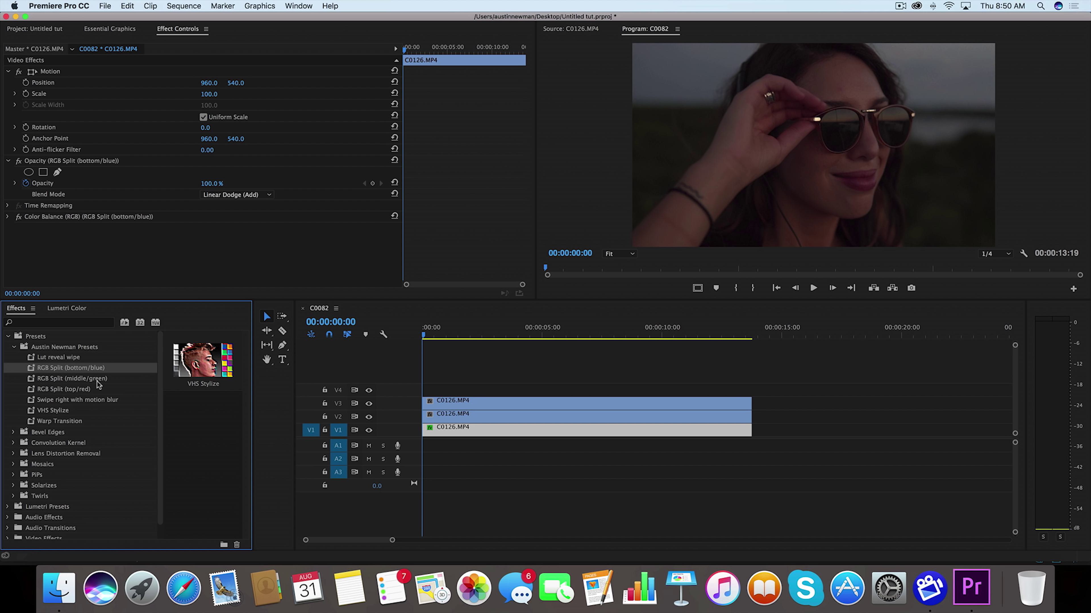
drag(41, 380, 435, 417)
drag(71, 388, 475, 401)
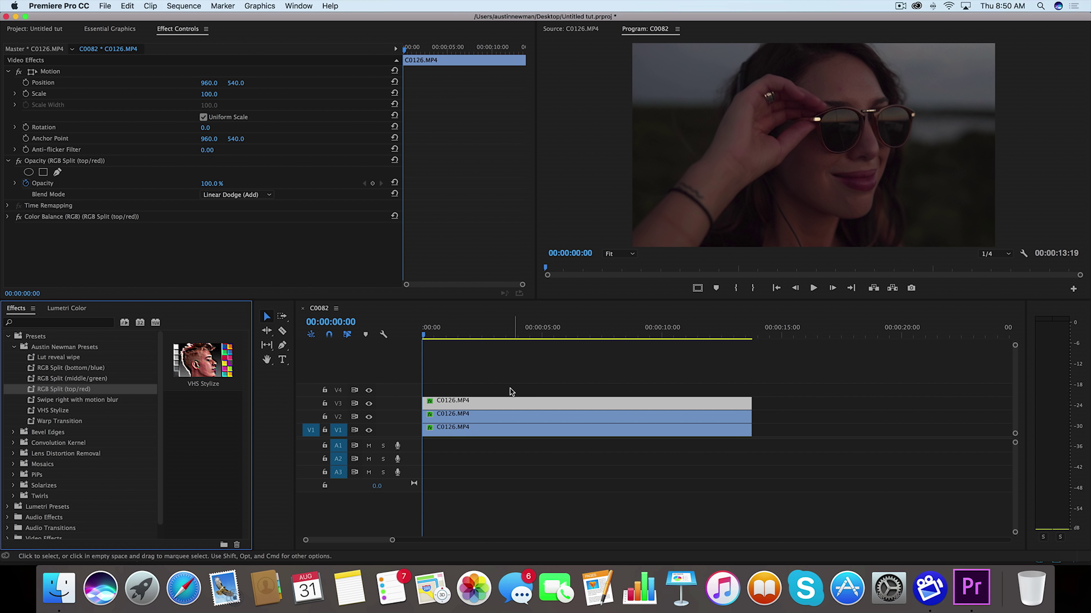
Step: Stagger the copies: shift the V2 green clip one frame later and start V1 blue at the playhead
key(backslash)
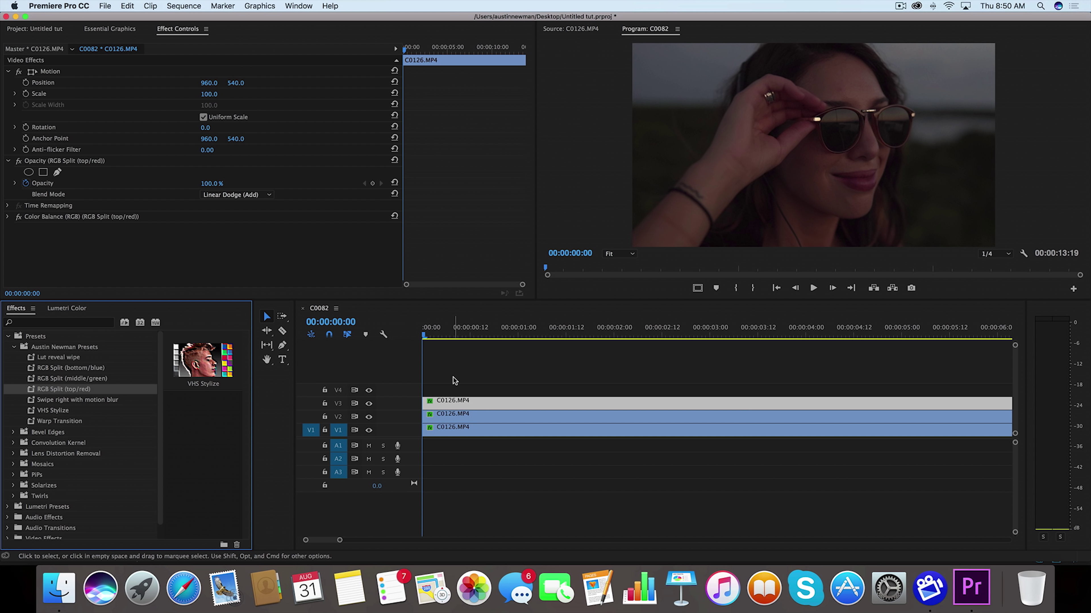
click(468, 371)
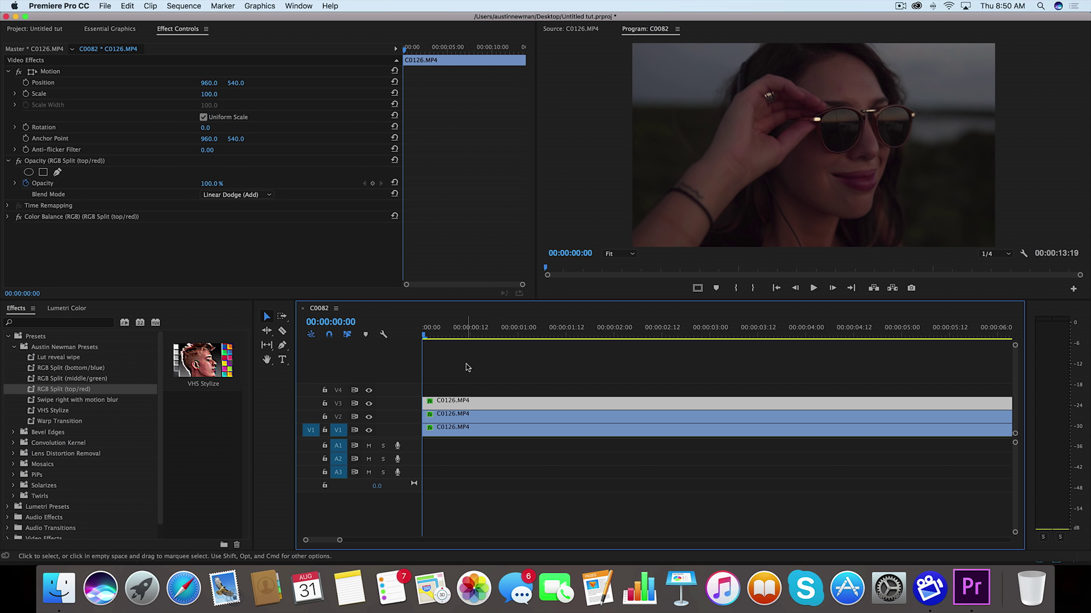
key(Right)
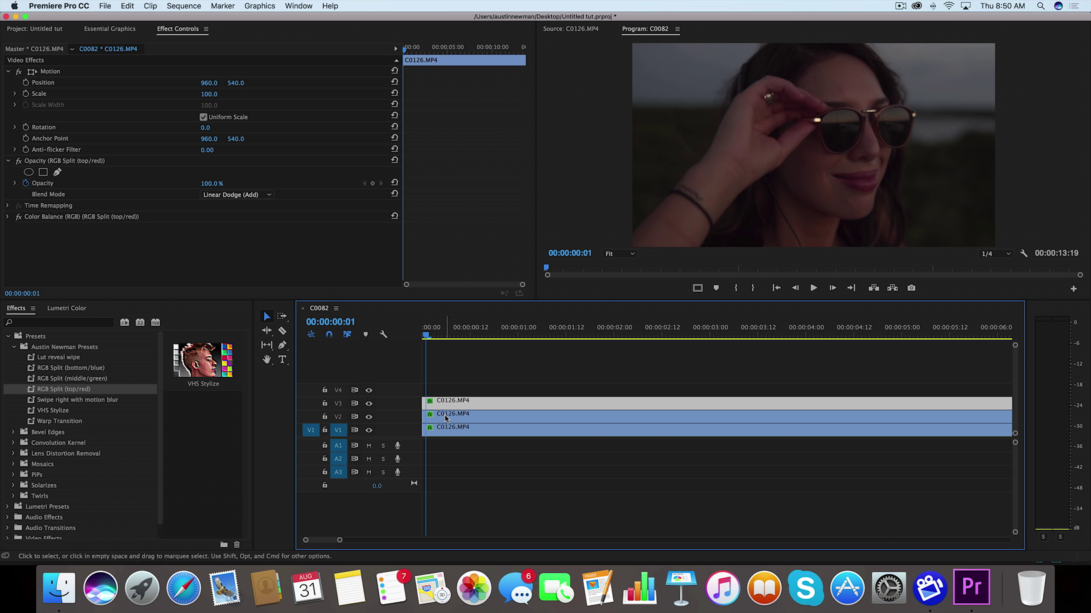
click(451, 418)
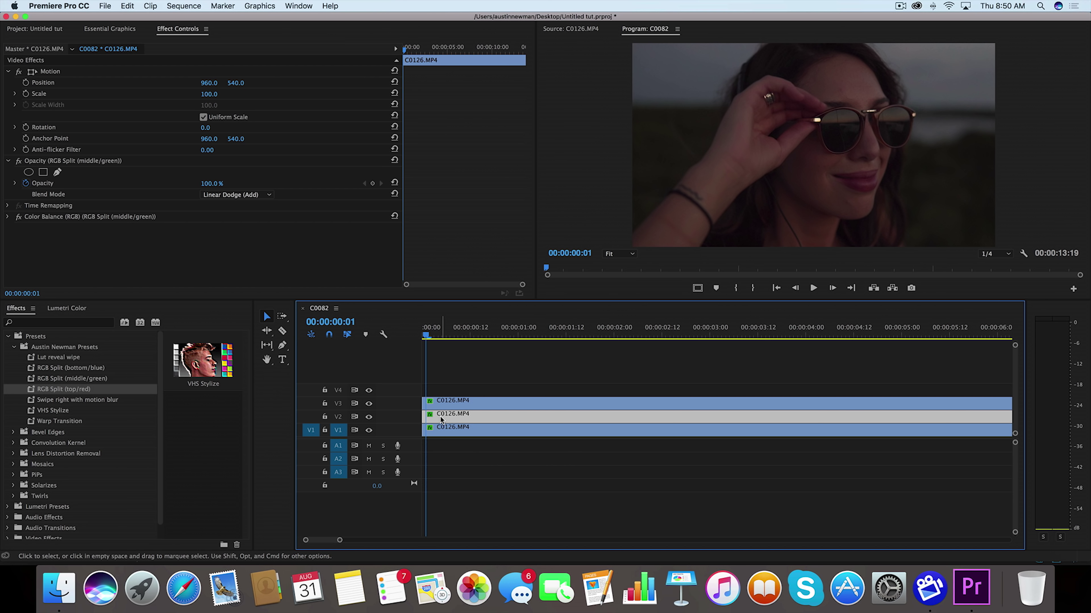
drag(441, 420, 468, 424)
key(Right)
click(447, 434)
key(Right)
key(Right)
drag(458, 433, 422, 416)
Step: Extend the end of the V3 red clip by one frame
key(Home)
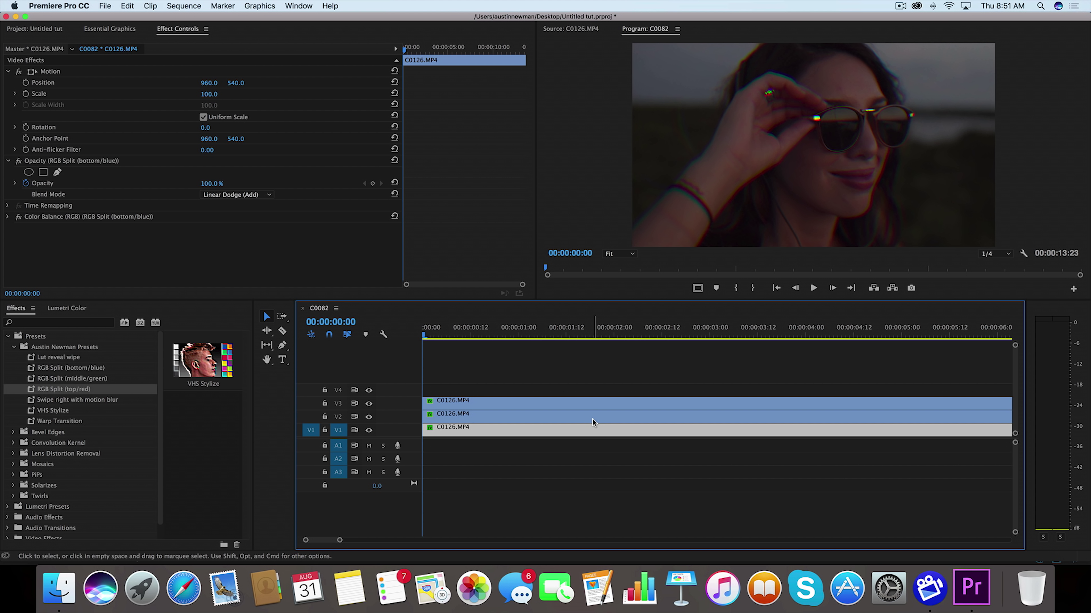
key(minus)
key(minus)
key(minus)
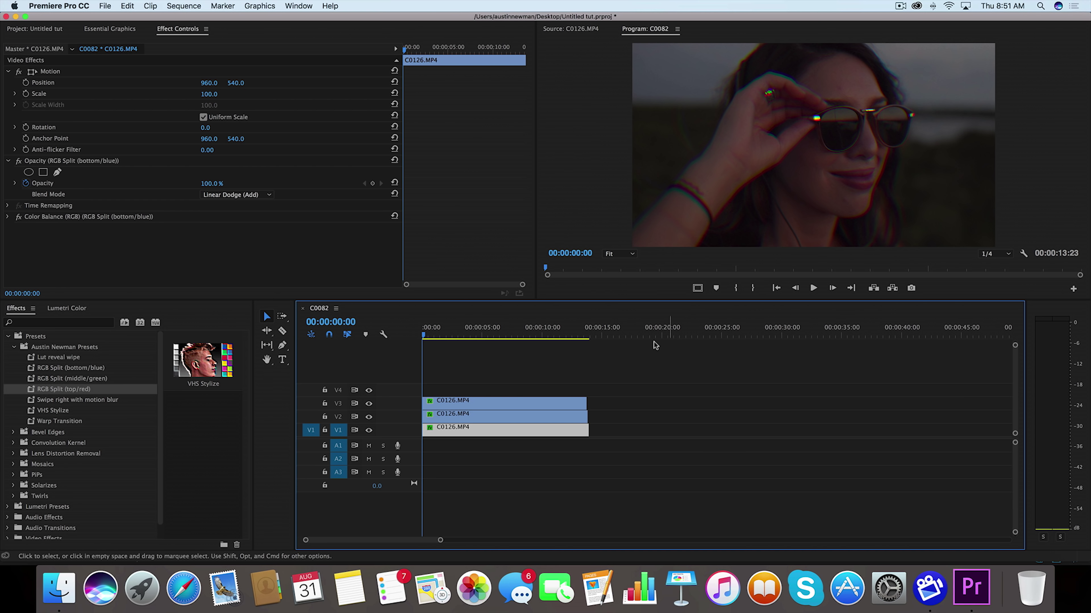
click(587, 337)
key(equal)
key(equal)
key(equal)
drag(742, 401, 754, 401)
key(minus)
key(minus)
Step: Play the sequence to preview the RGB split, then rewind to the beginning
key(Home)
key(equal)
key(space)
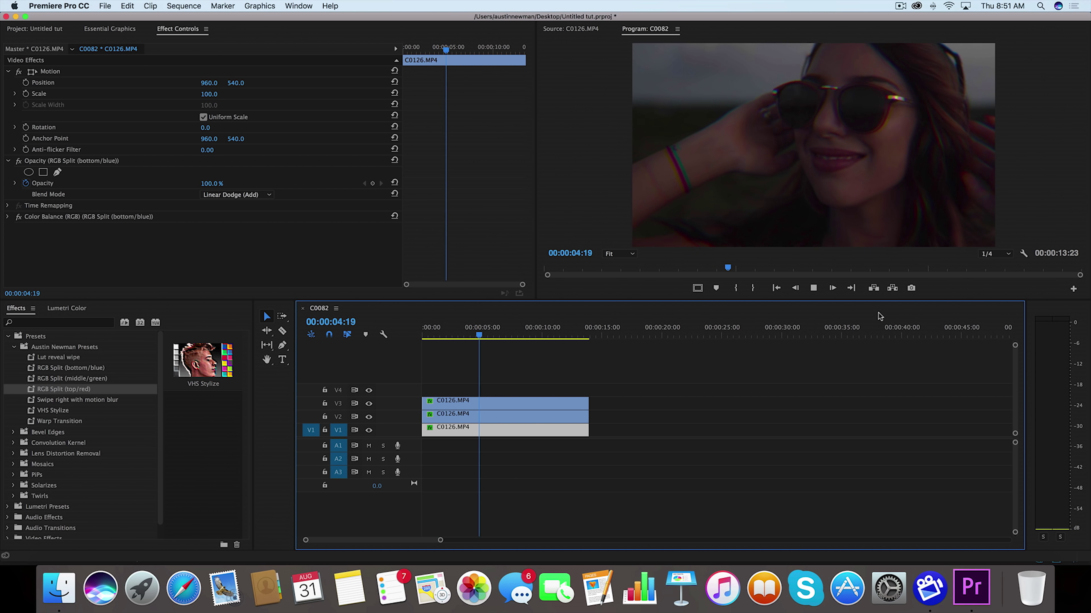
scroll(709, 366, right, 1)
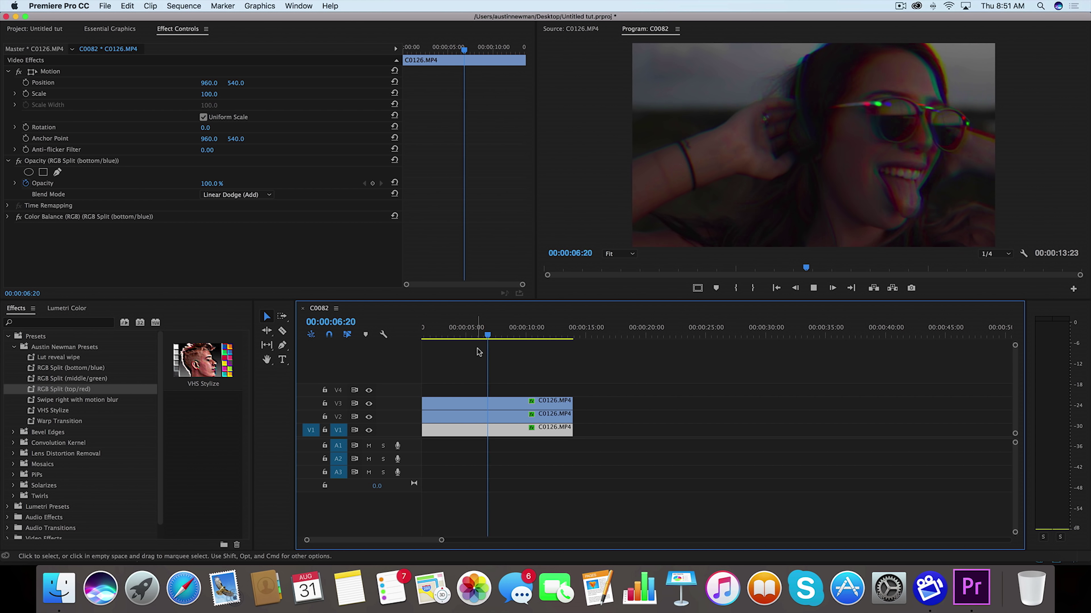
drag(480, 336, 394, 337)
key(Home)
key(minus)
key(equal)
key(equal)
key(equal)
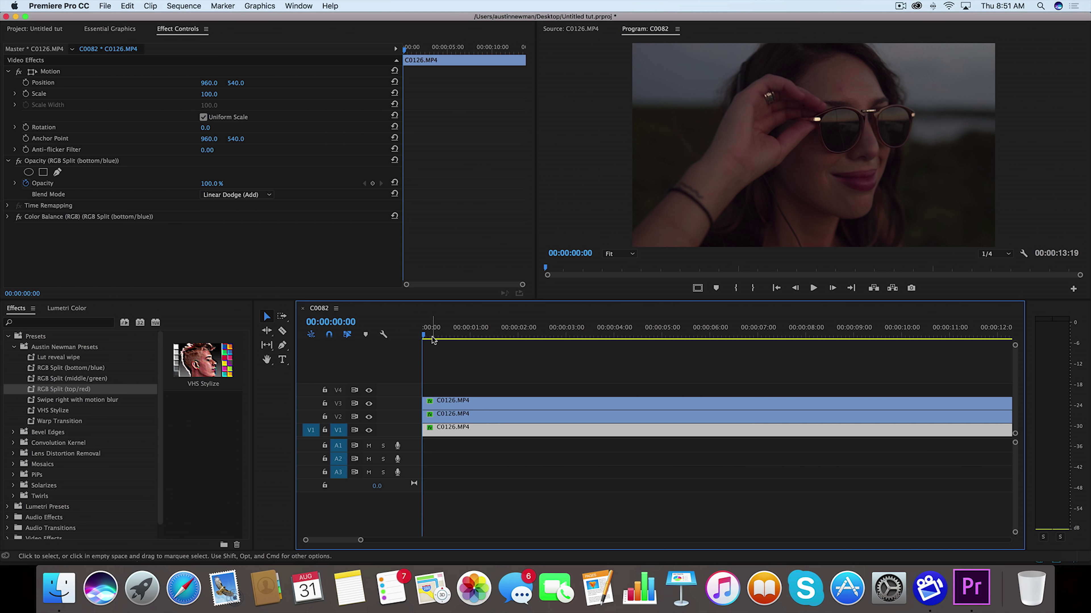
Step: Scale the V3 top/red copy to 105 and the V1 bottom/blue copy to 102
click(470, 337)
key(Home)
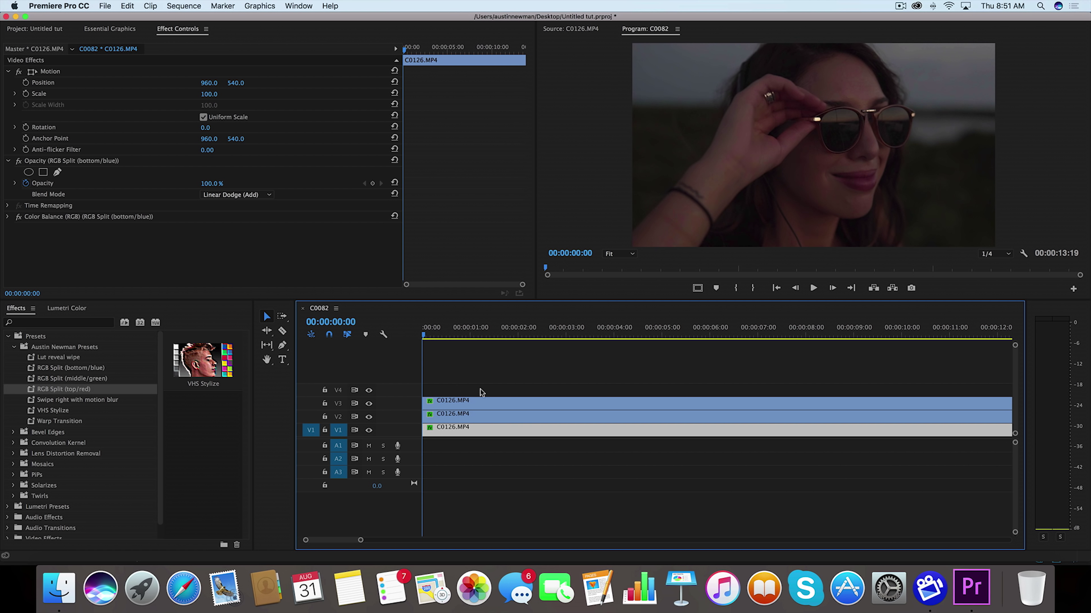
key(super+shift+a)
click(452, 409)
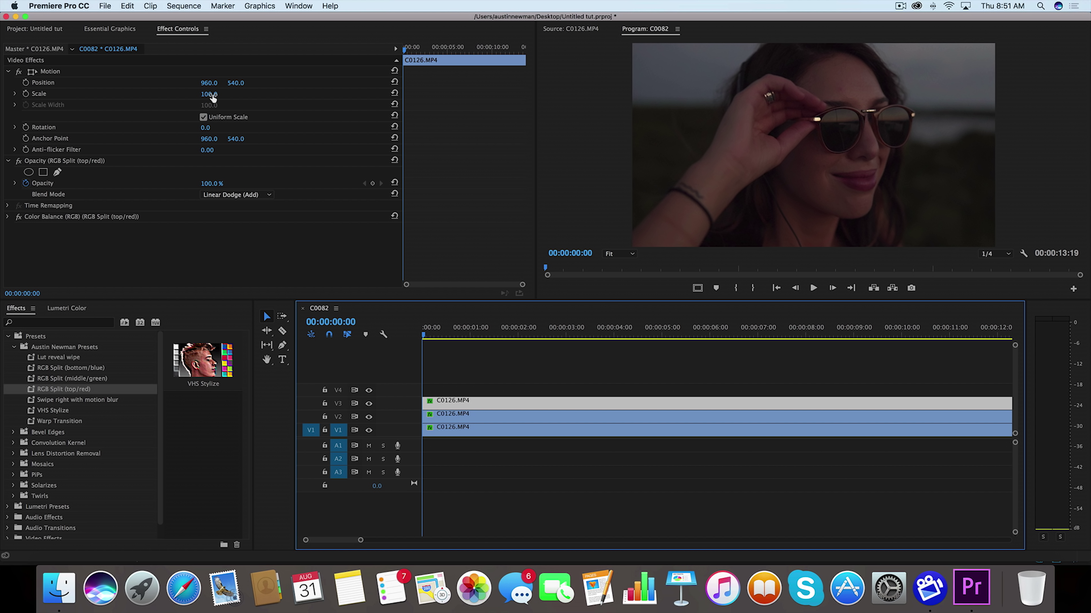
click(211, 94)
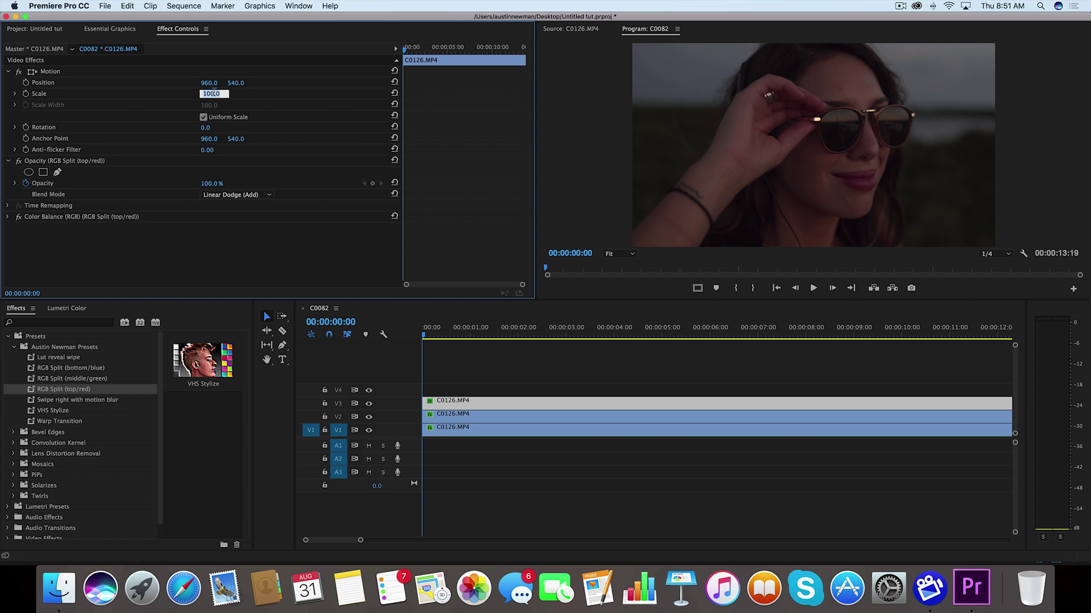
text(105)
key(Return)
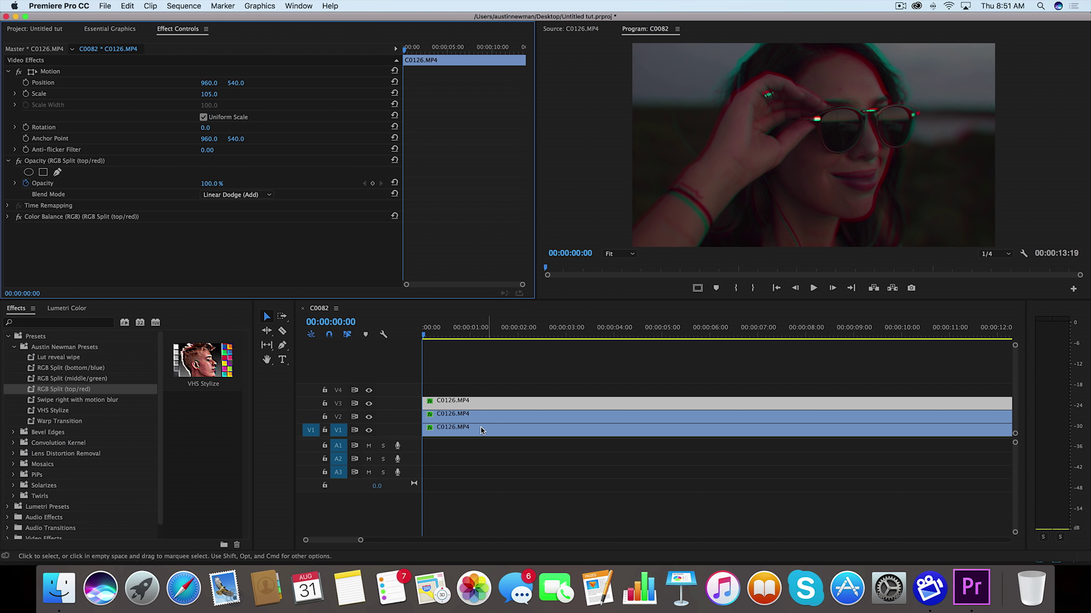
key(d)
click(213, 93)
text(102)
key(Return)
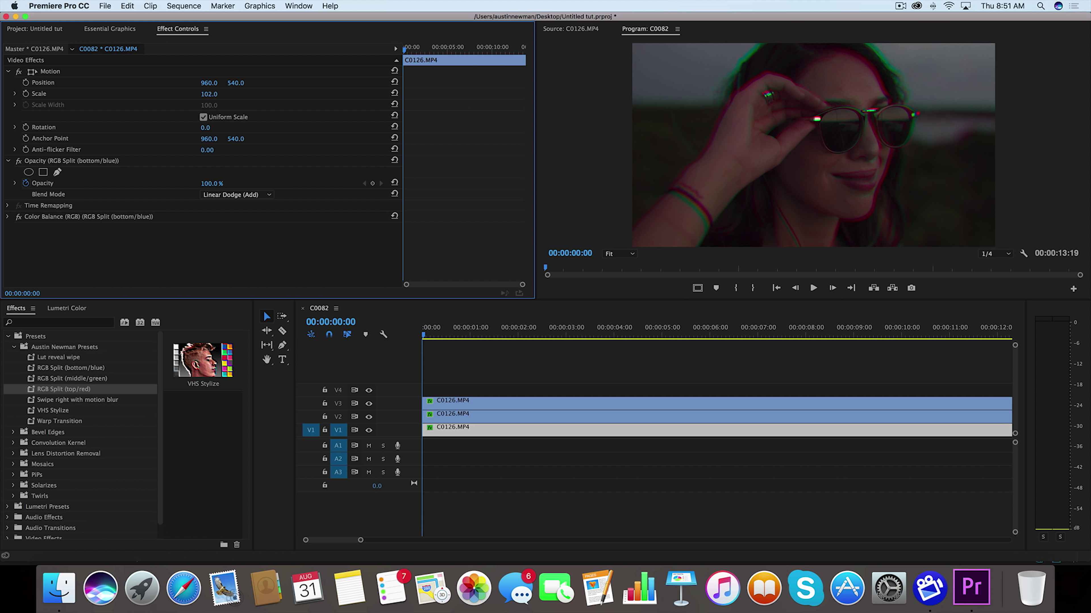
Step: Shift the red copy's Position X left to 930 and play to check the offset
click(449, 348)
key(space)
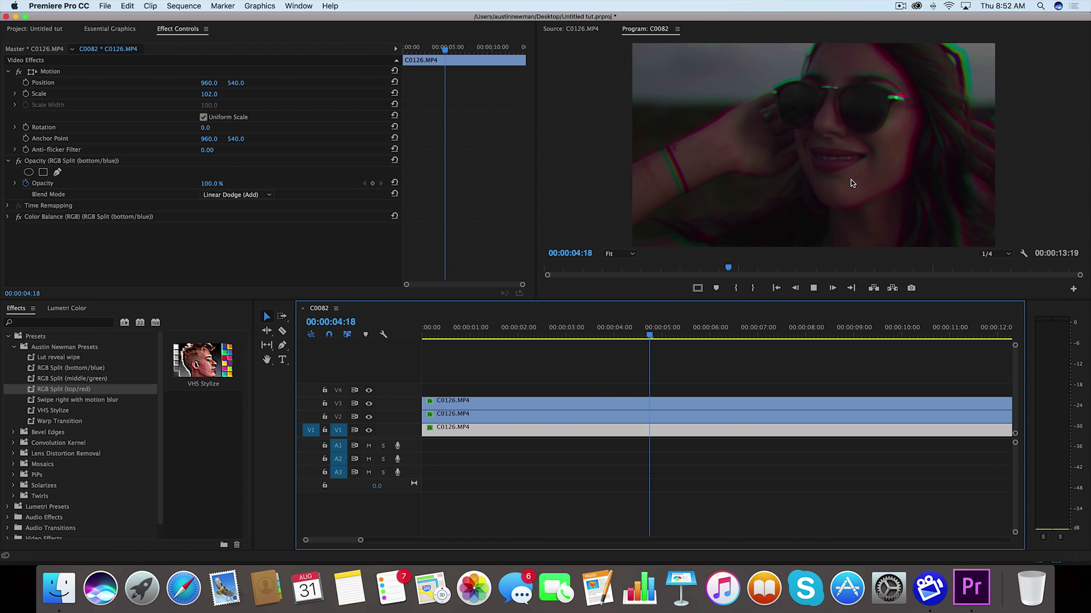
click(476, 339)
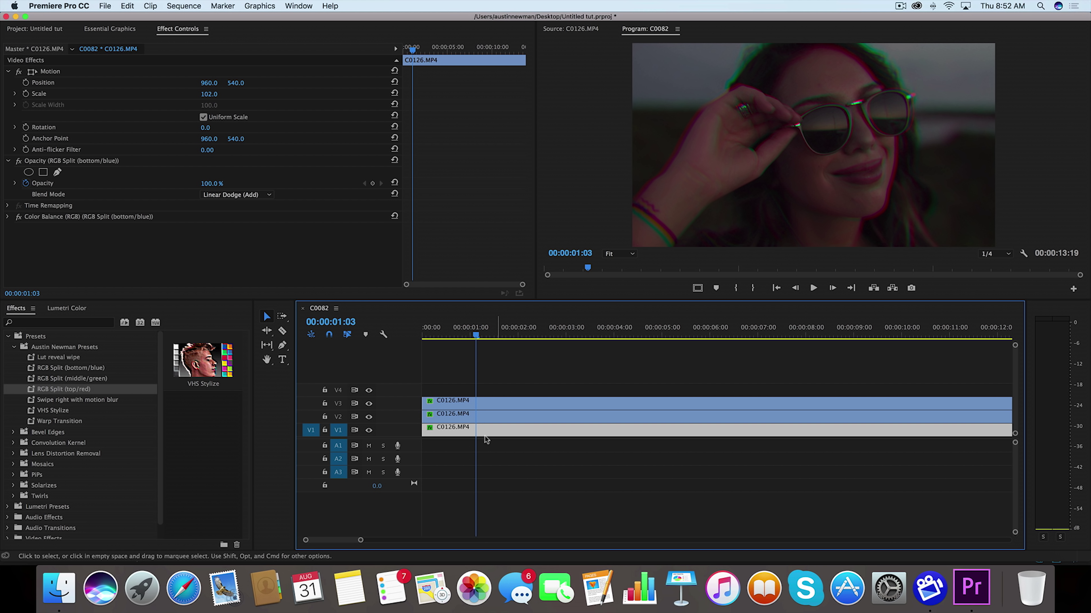
click(486, 407)
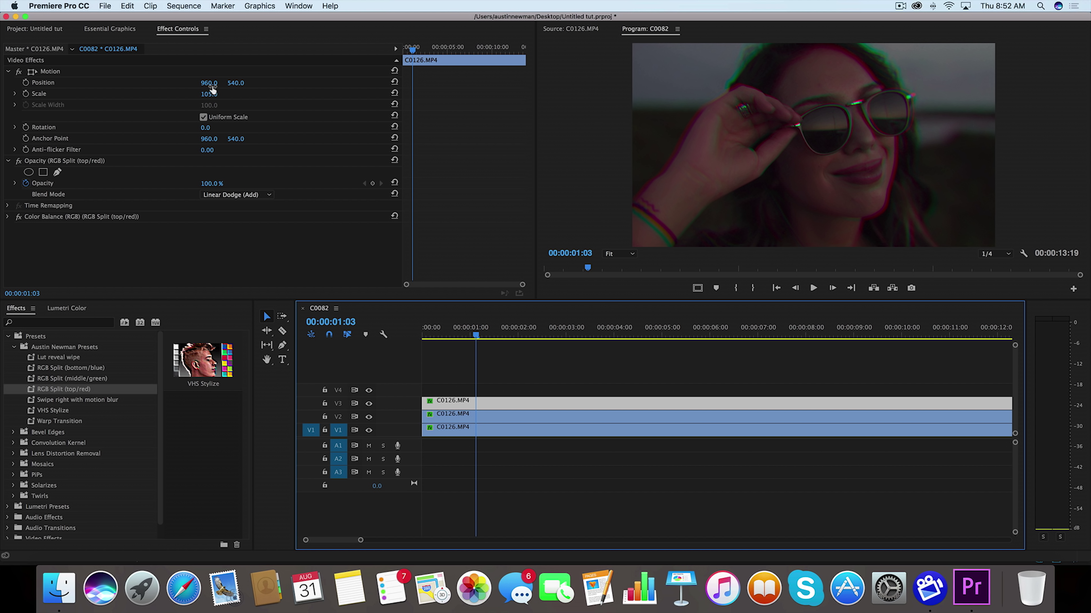
drag(211, 83, 197, 83)
key(space)
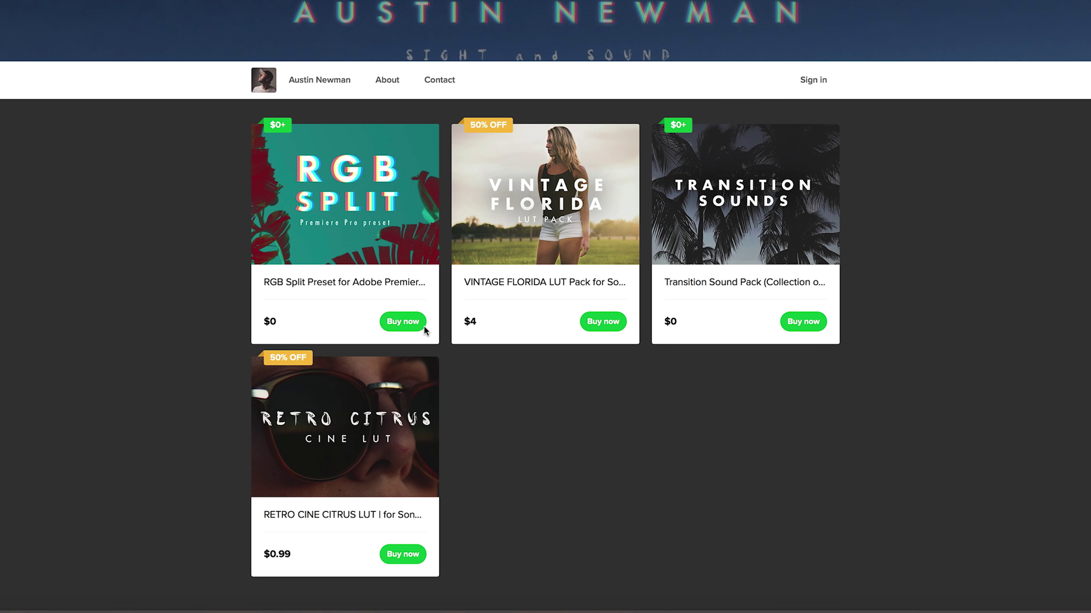
Step: Open the RGB Split preset's product page and proceed to checkout
click(408, 322)
scroll(759, 193, down, 2)
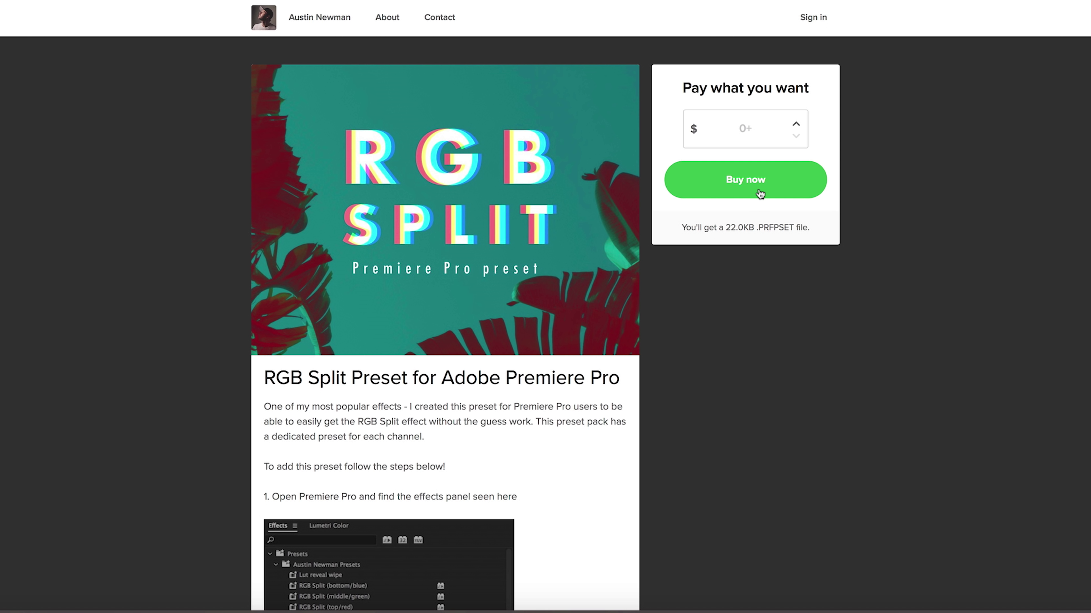
click(759, 193)
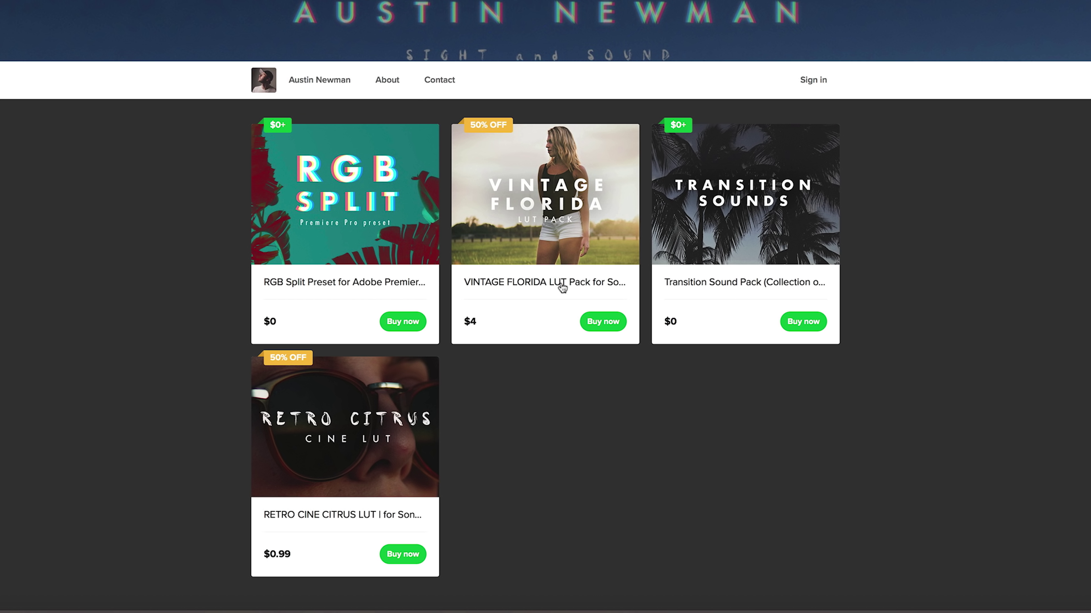
Step: Open the VINTAGE FLORIDA LUT Pack page and view its product image
click(562, 283)
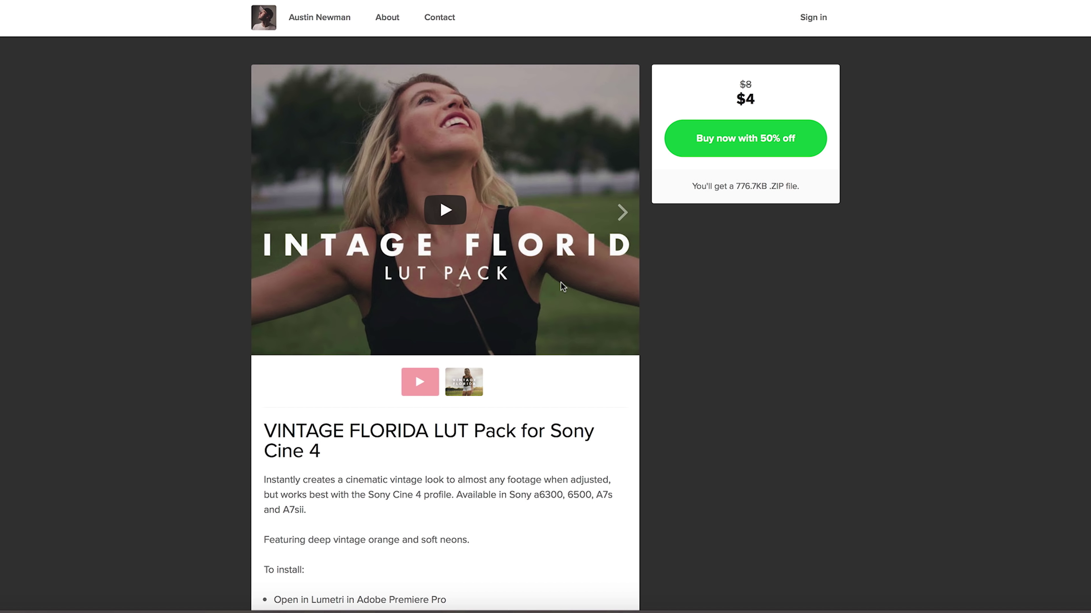
click(622, 213)
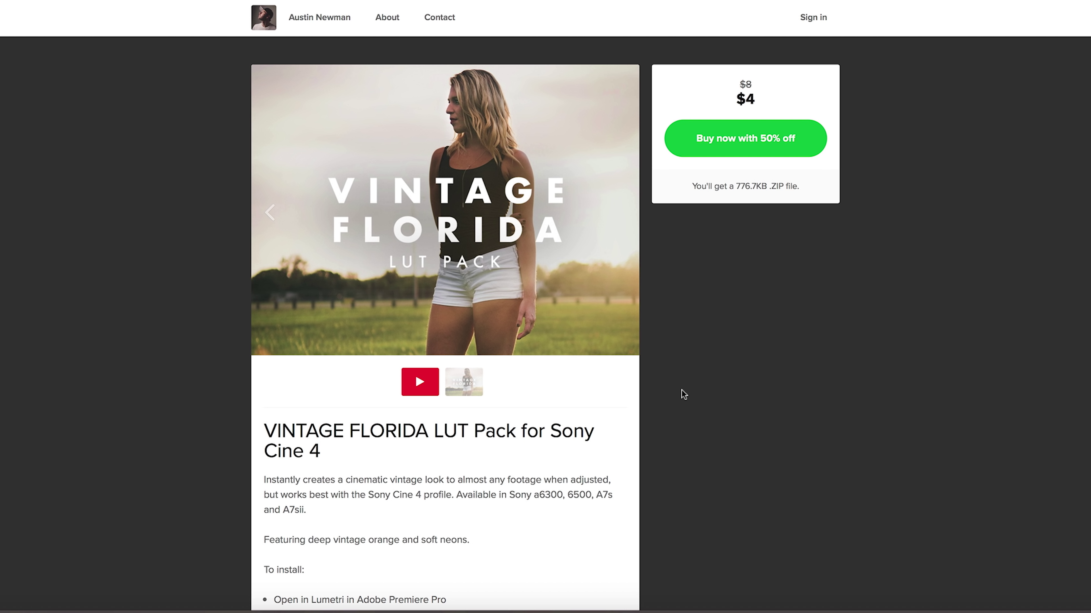
scroll(681, 389, down, 3)
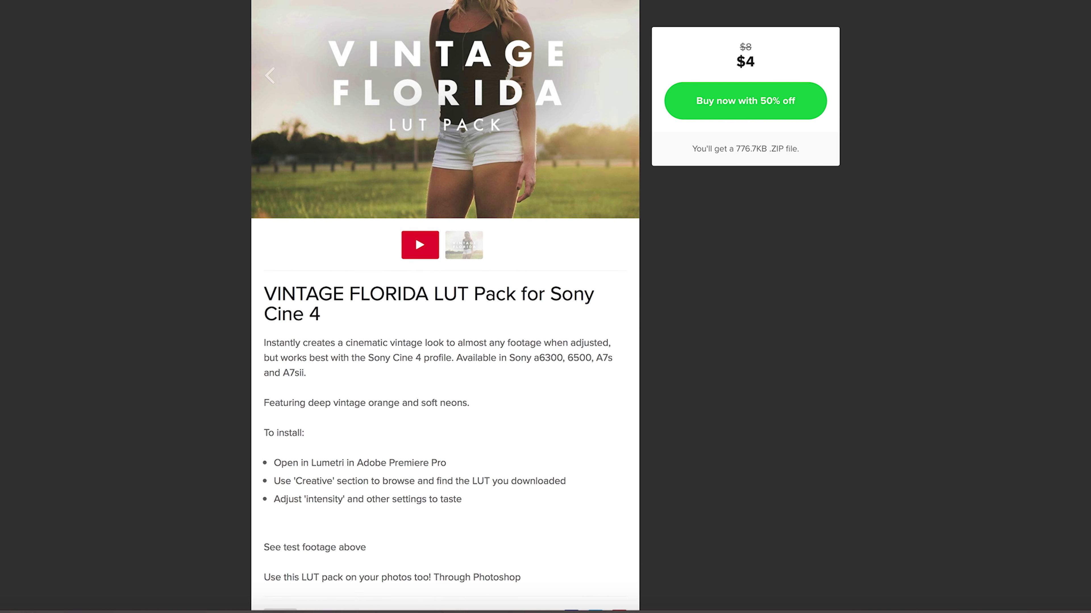